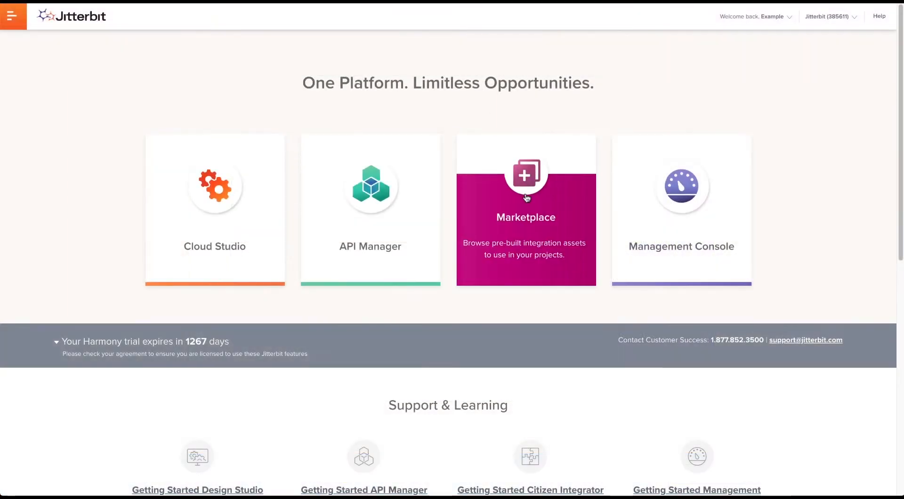
Open the Jitterbit Marketplace and filter the templates to the Epicor endpoint
click(527, 198)
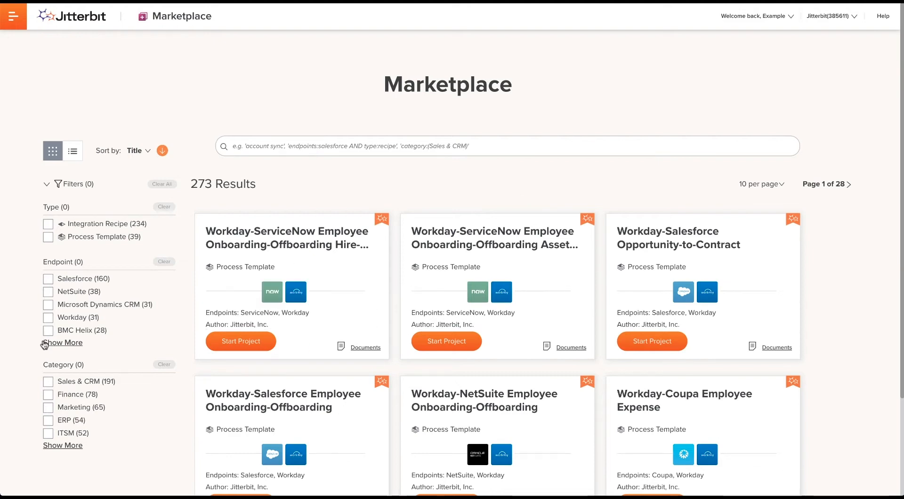
click(44, 345)
scroll(46, 358, down, 2)
click(48, 450)
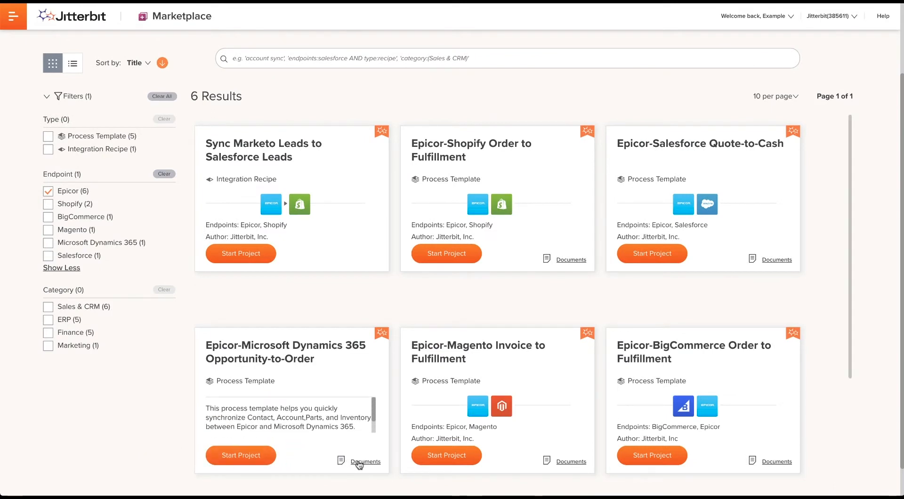
Download and open the documentation of the Epicor-Microsoft Dynamics 365 Opportunity-to-Order process template
click(360, 463)
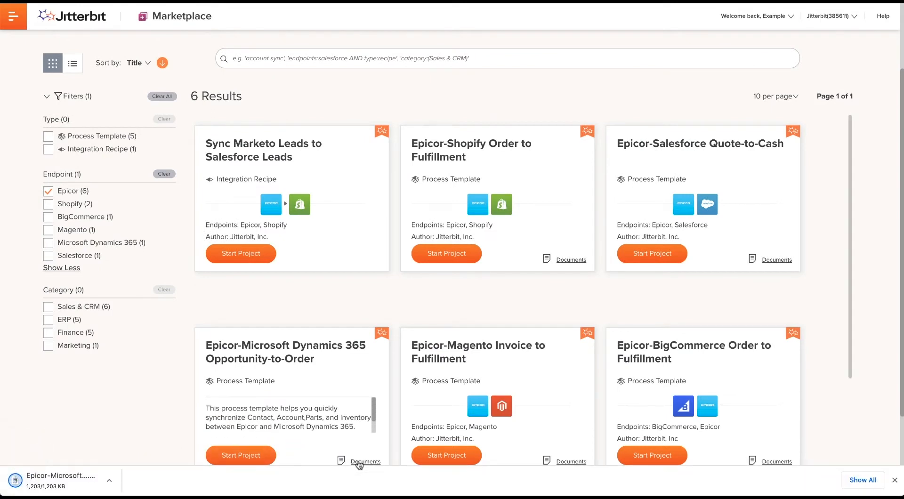
click(66, 480)
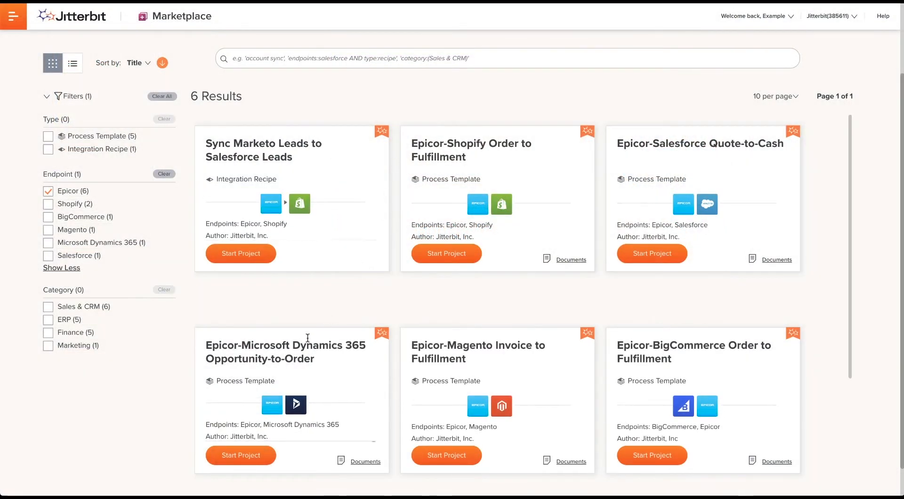
Start a project from the Epicor-Microsoft Dynamics 365 Opportunity-to-Order template, download its customizations zip and continue to project creation
click(243, 456)
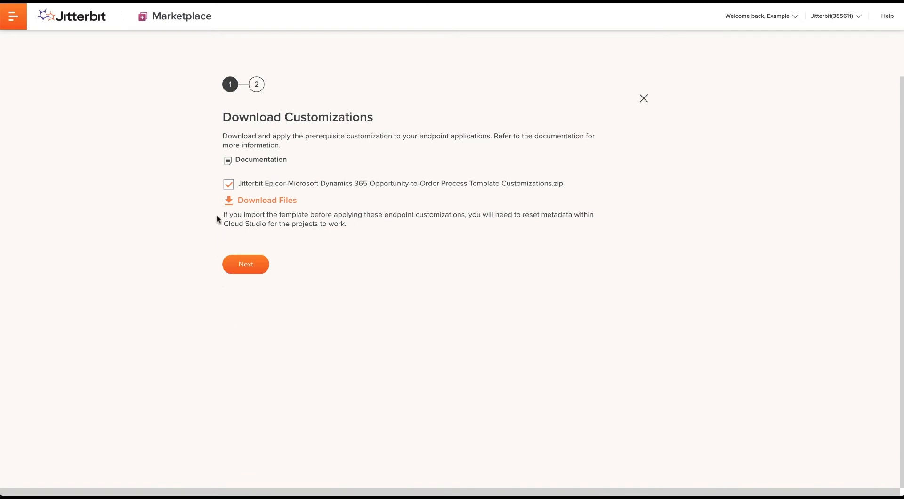
click(245, 202)
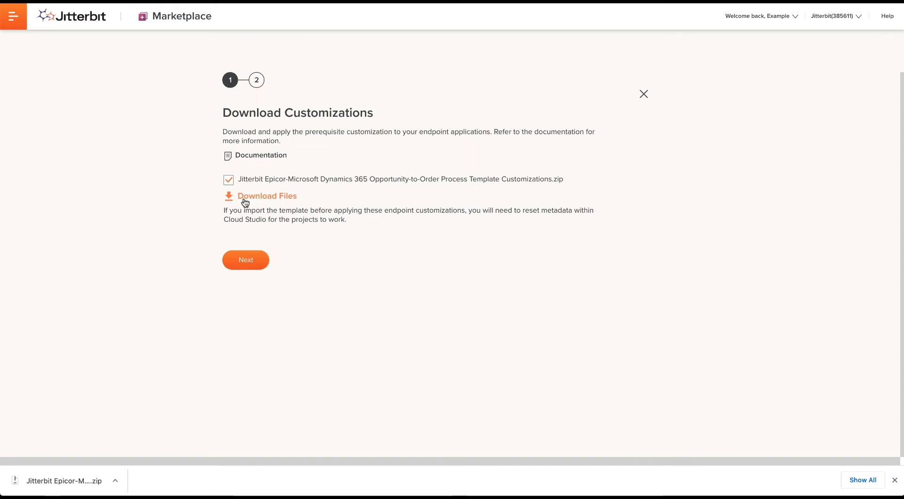
click(245, 259)
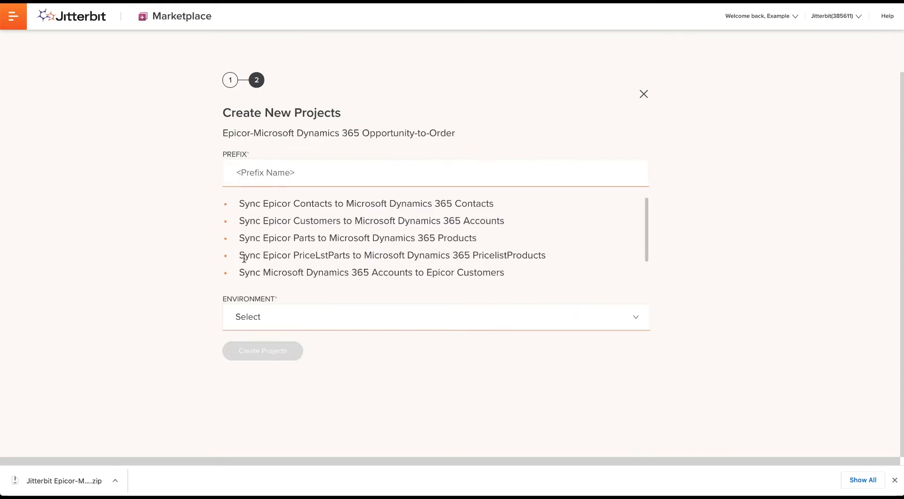
Create the template projects with the prefix Jitterbit in the Default Environment and proceed to Cloud Studio
click(302, 174)
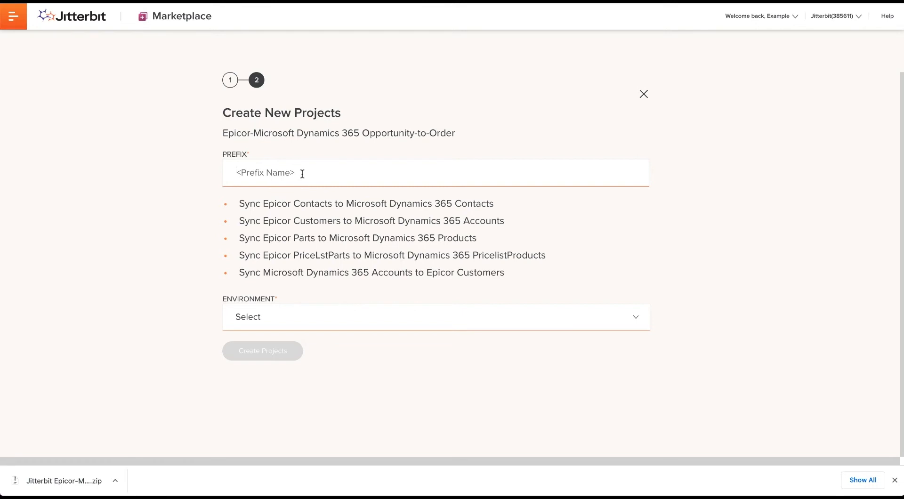
text(Jitt)
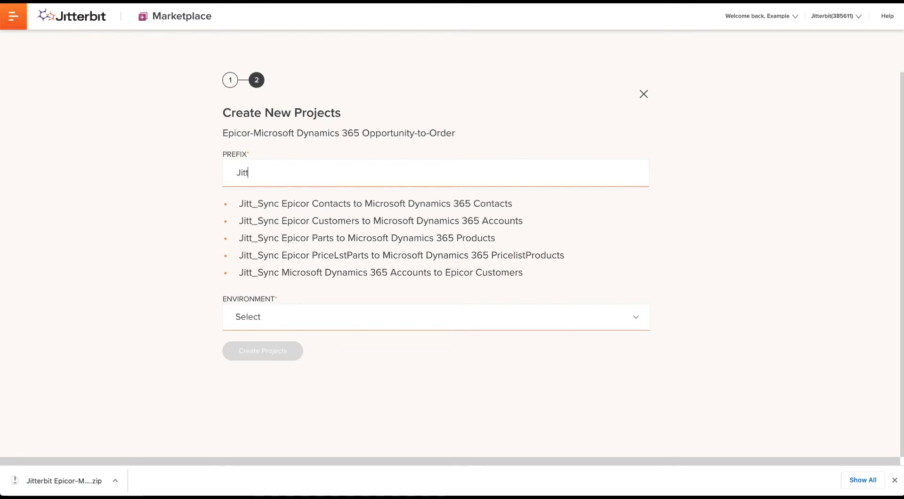
text(erbit)
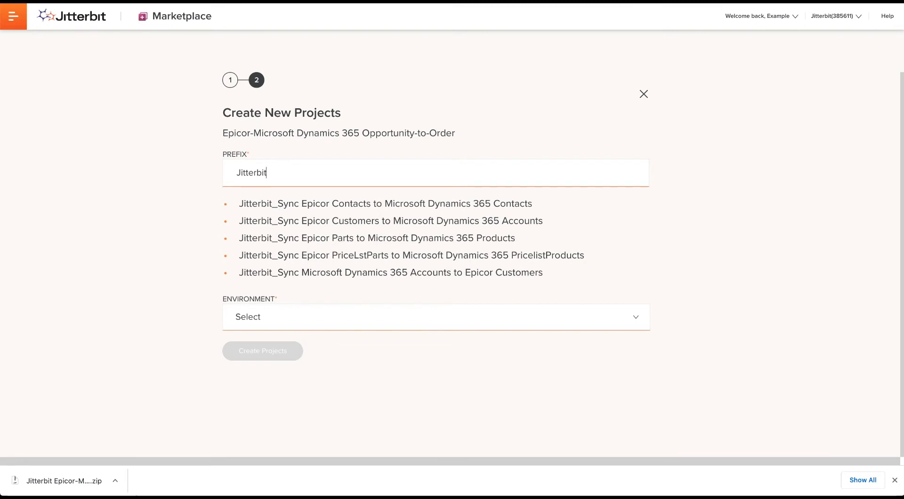
click(289, 315)
click(277, 341)
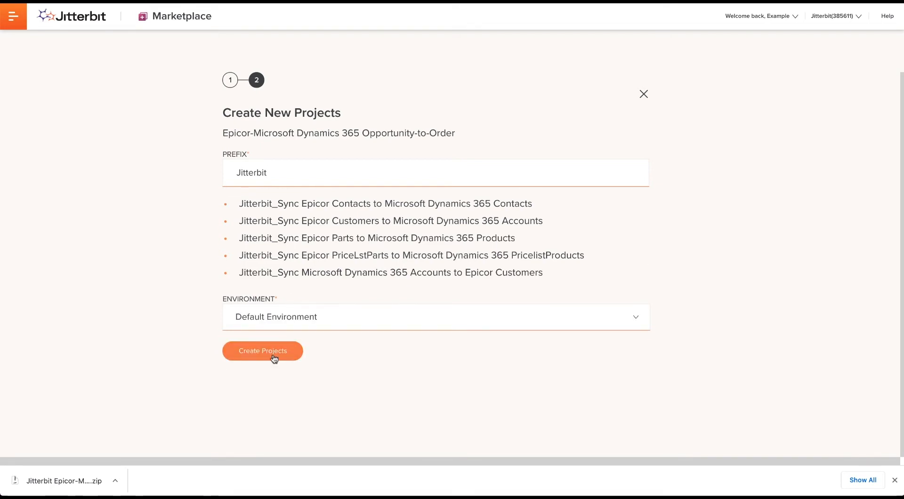
click(274, 358)
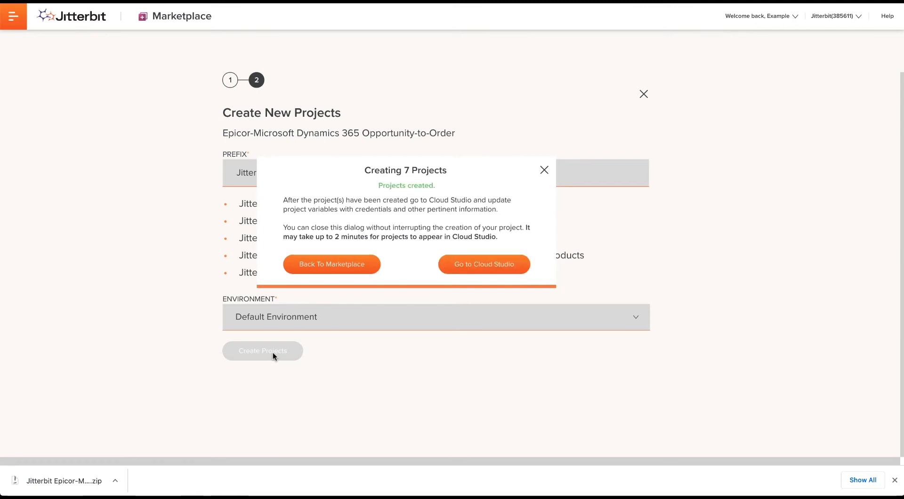
click(463, 265)
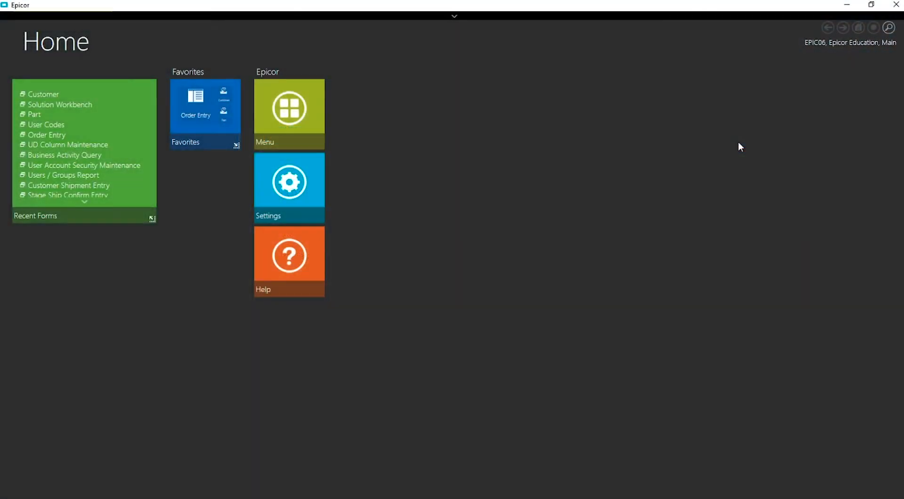
In Epicor, search the menus for "solution" and open the Solution Workbench
click(889, 27)
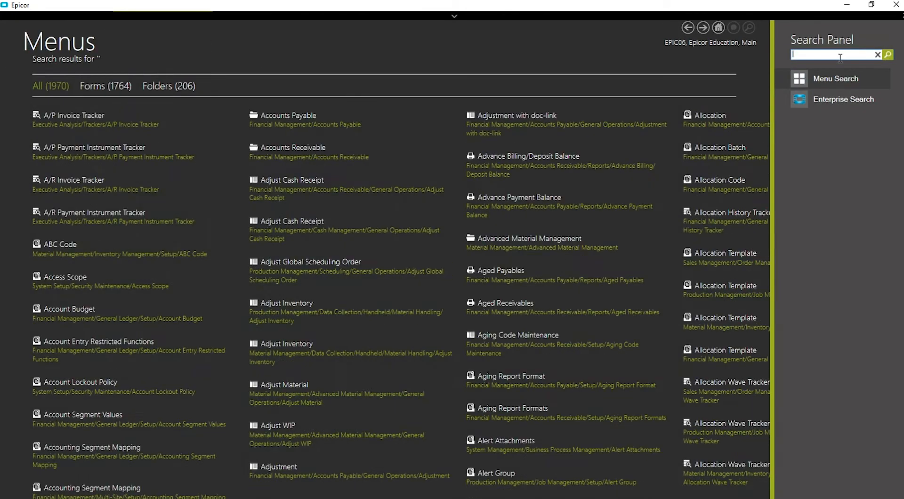
click(840, 55)
text(solut)
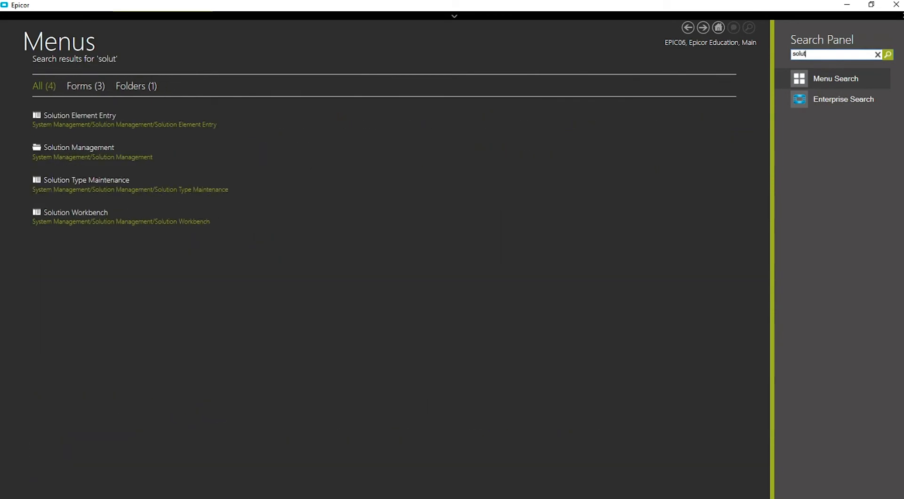
text(ion)
click(91, 215)
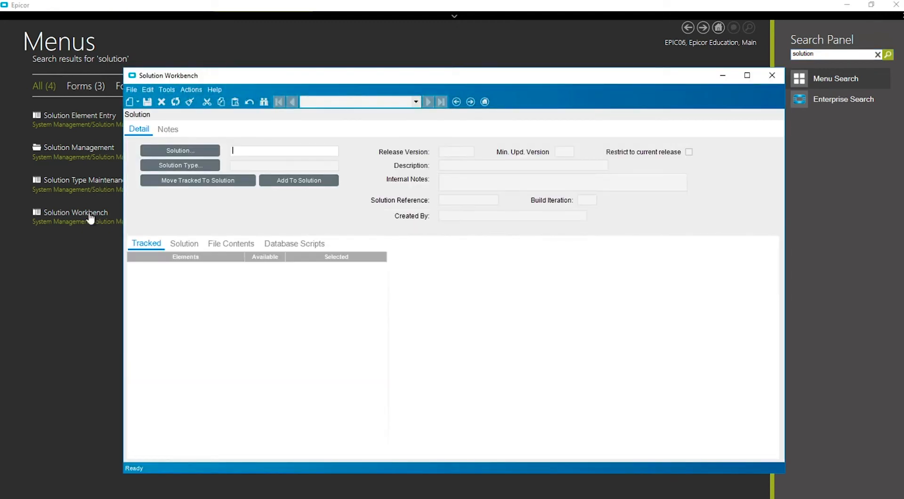
Start a solution installation and load the solution file from the Epicor Packages folder of the downloaded Epicor-Microsoft Dynamics 365 template customizations
click(189, 93)
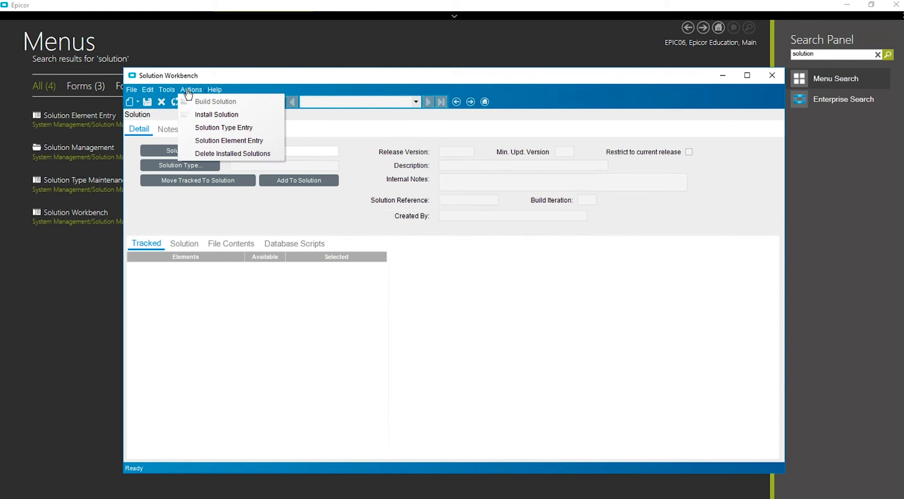
click(201, 118)
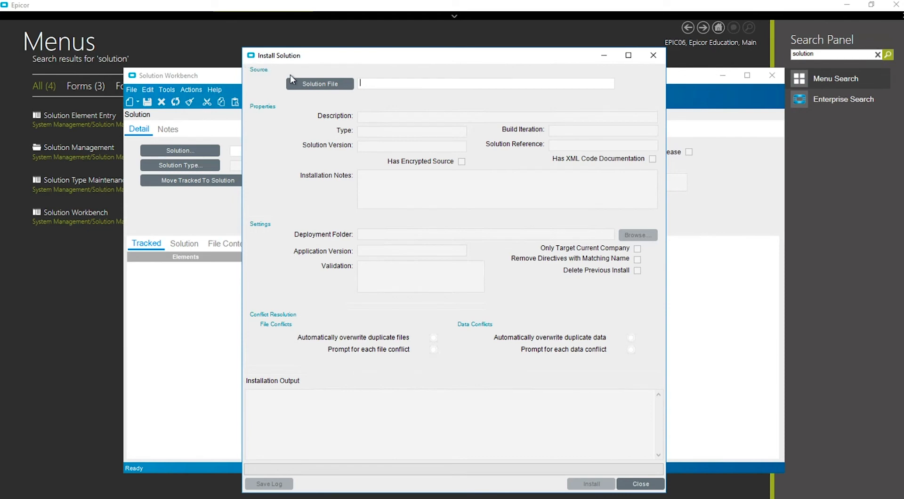
click(303, 85)
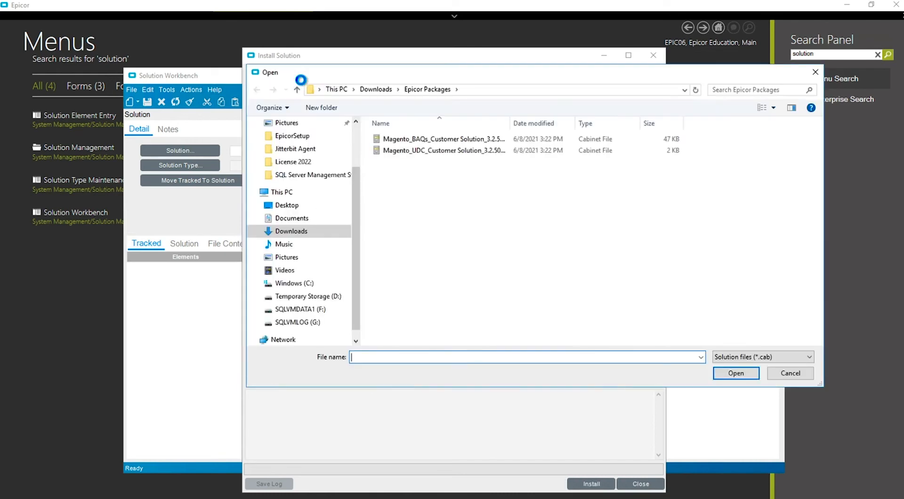
click(371, 89)
double_click(405, 187)
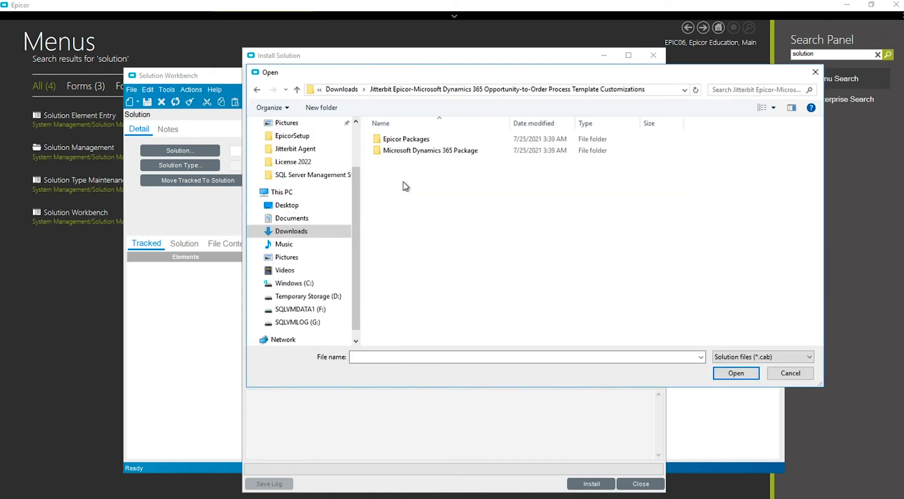
double_click(404, 139)
click(404, 139)
click(735, 374)
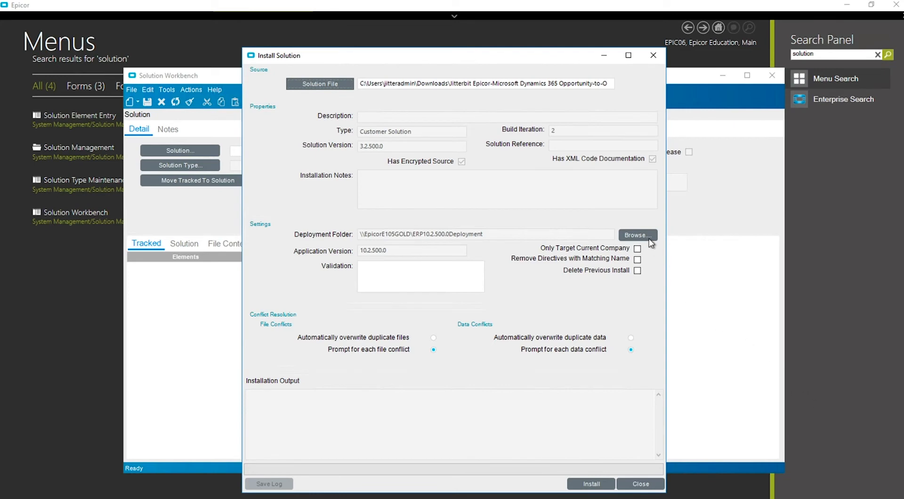
Install the solution with matching directives removed and duplicate files and data overwritten automatically, and close the installer
click(638, 259)
click(434, 337)
click(631, 339)
click(631, 339)
click(595, 486)
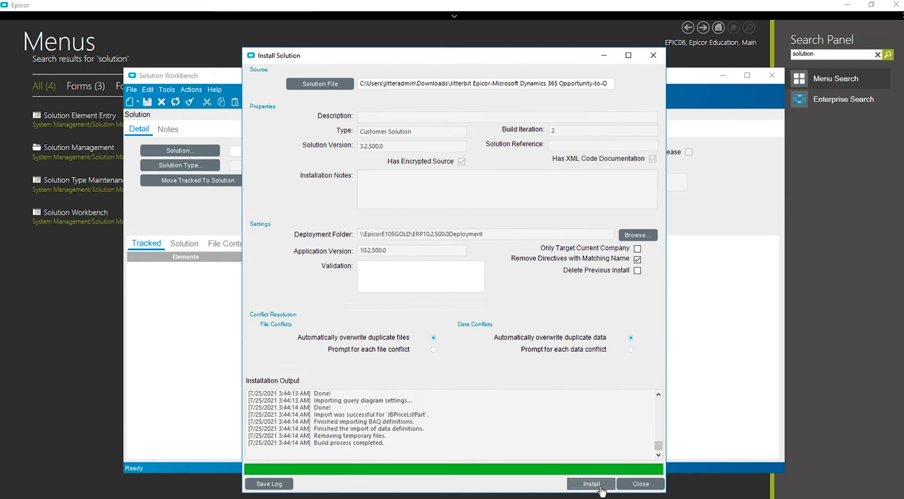
click(641, 485)
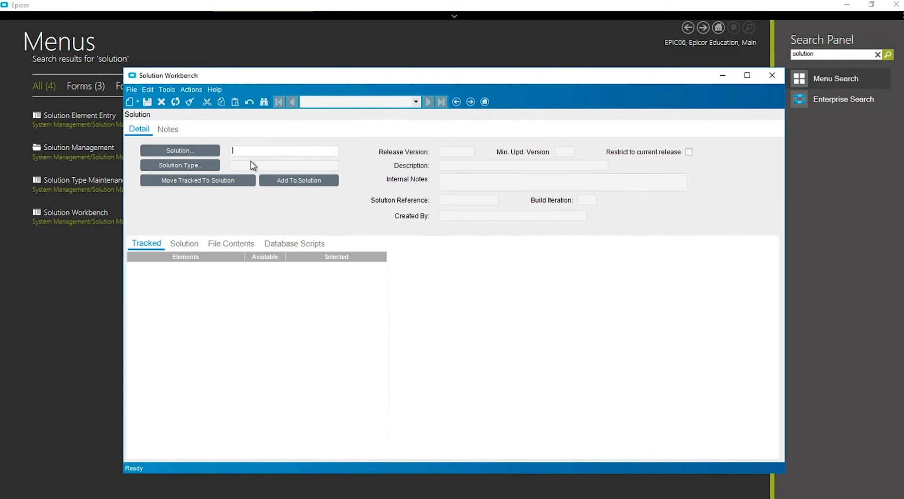
Check the installed solutions list for the Dynamics_BA entry and close the list without deleting anything
click(196, 93)
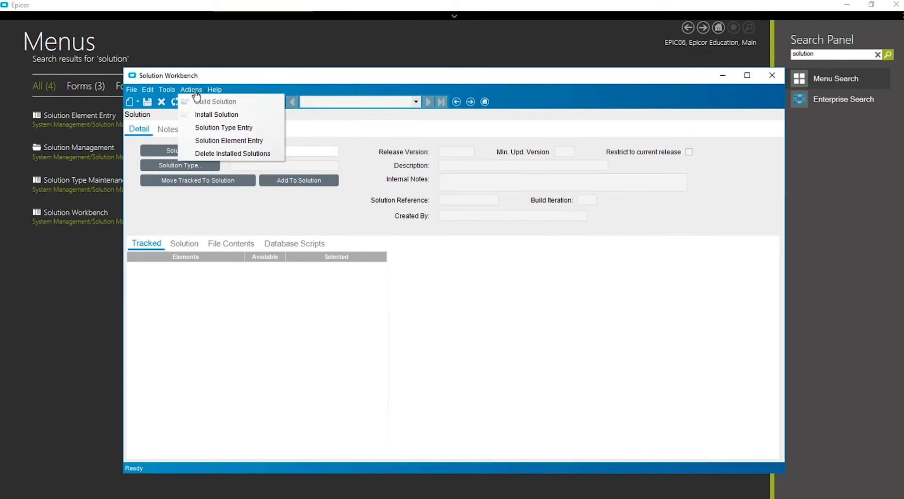
click(211, 154)
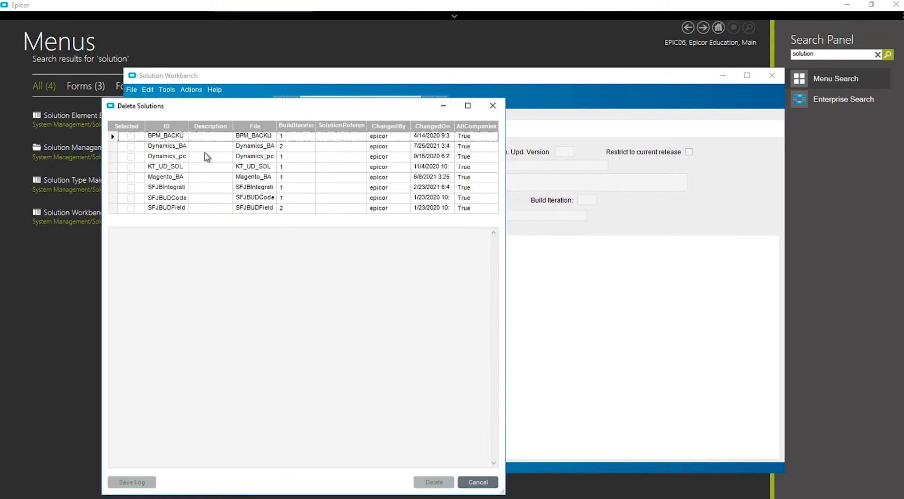
click(177, 146)
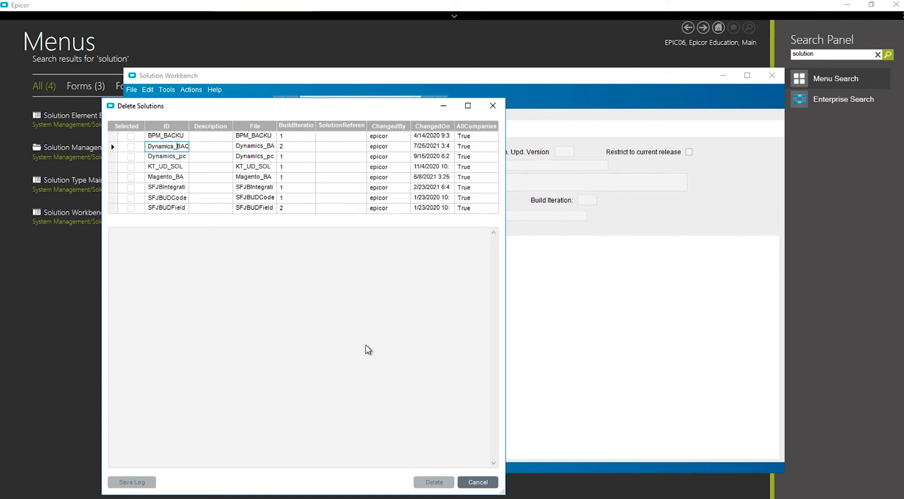
click(472, 487)
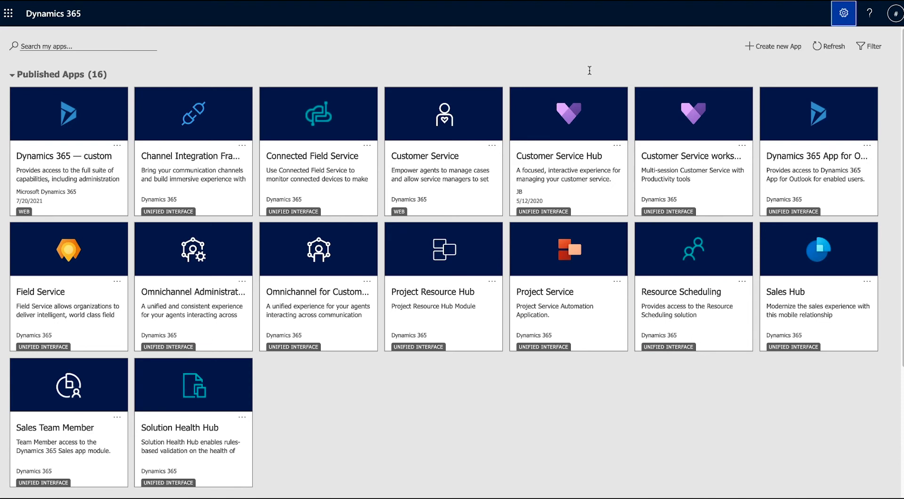
In Dynamics 365, go to the advanced settings and open the Solutions list
click(844, 14)
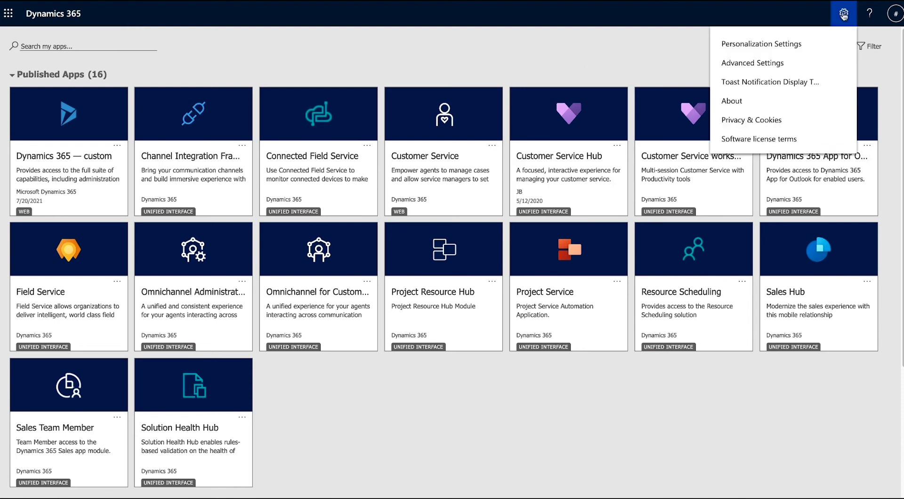
click(777, 63)
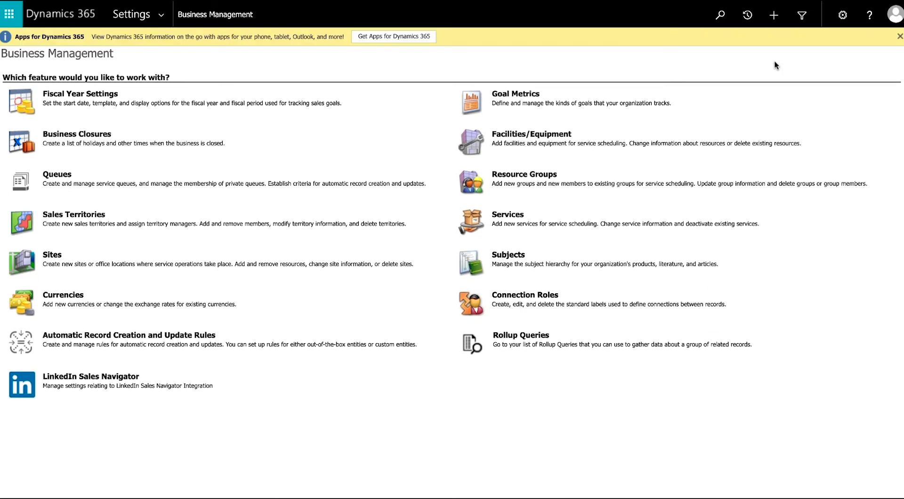
click(160, 25)
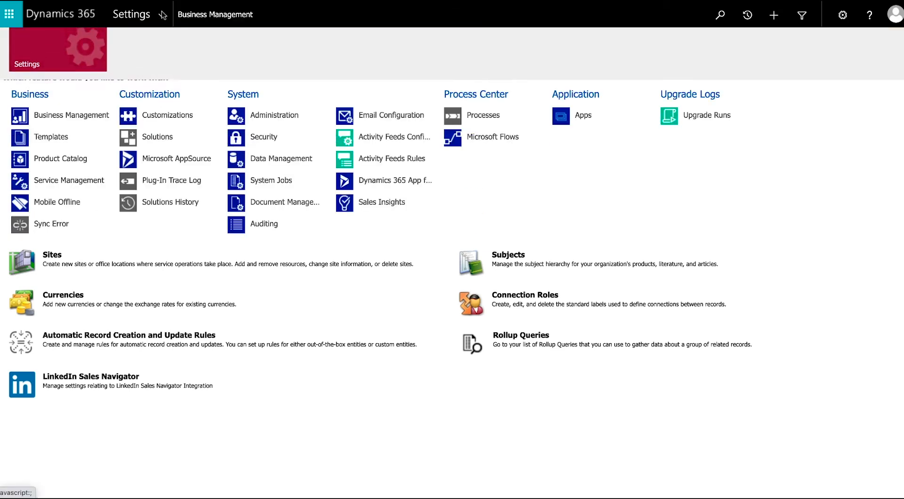
click(157, 140)
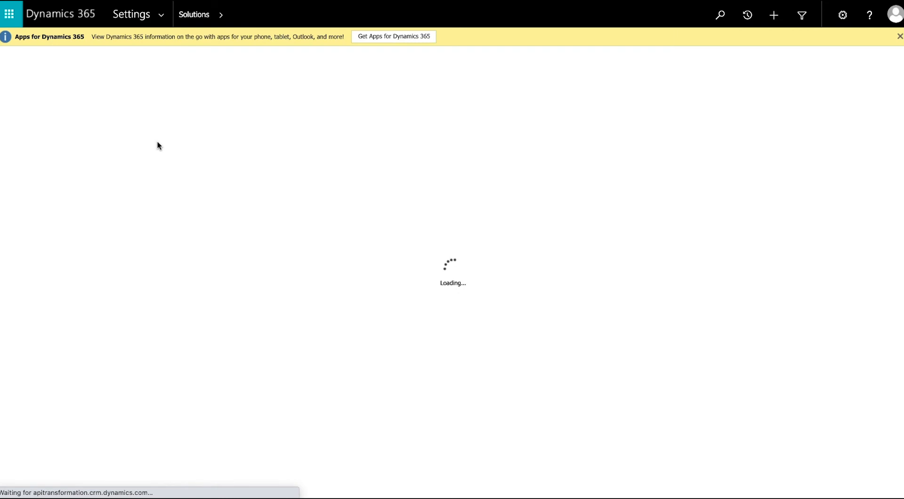
Import the jb_customfields solution package into Dynamics 365 and close the import wizard
click(170, 72)
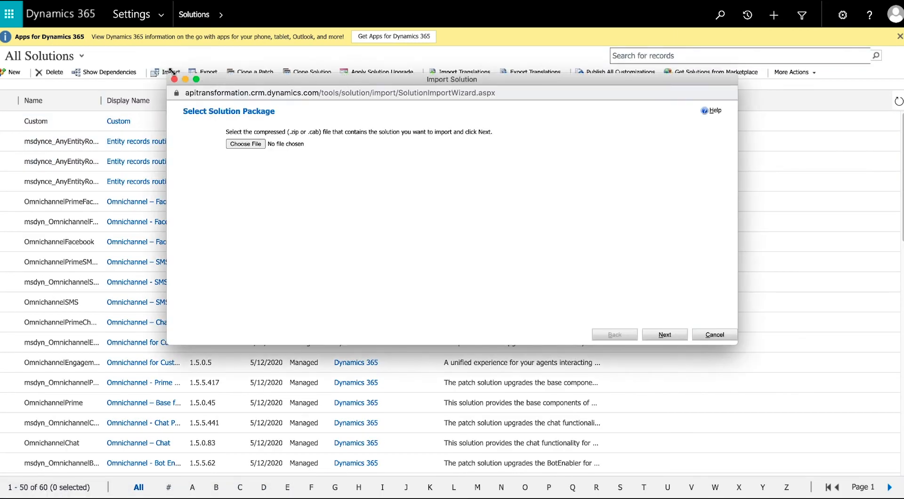
click(238, 144)
click(353, 150)
click(641, 332)
click(663, 336)
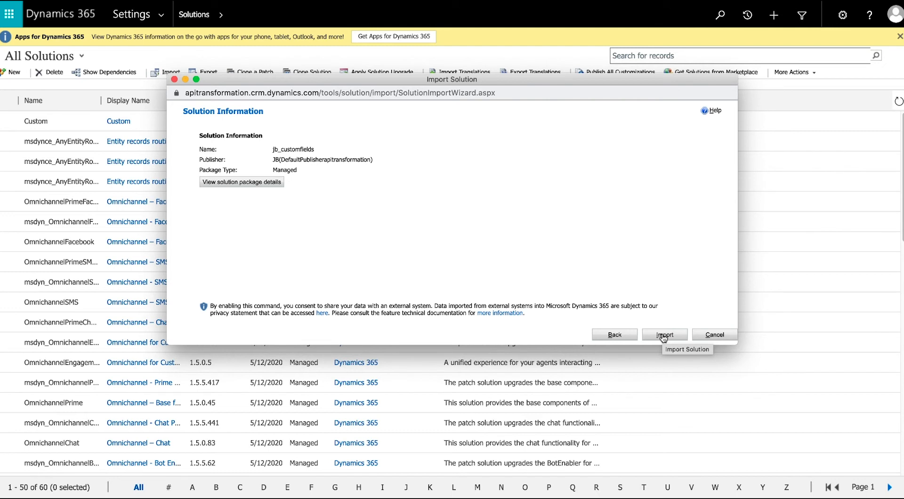
click(664, 335)
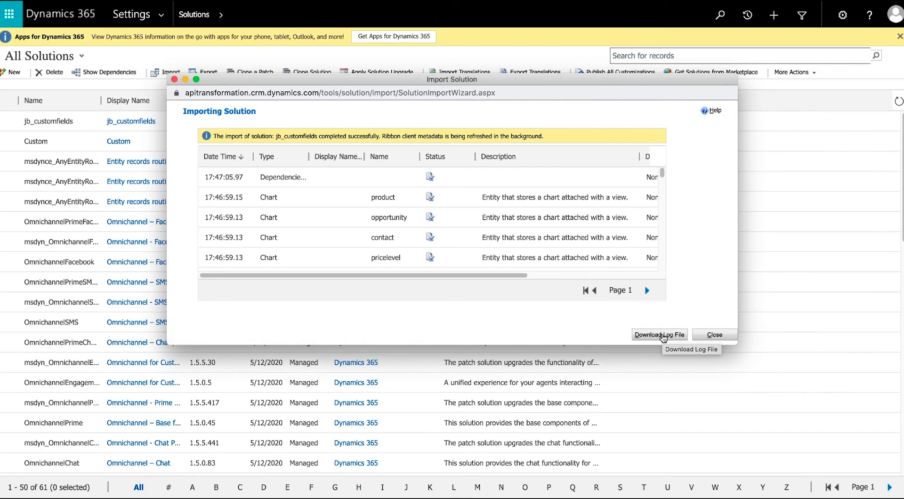
click(699, 335)
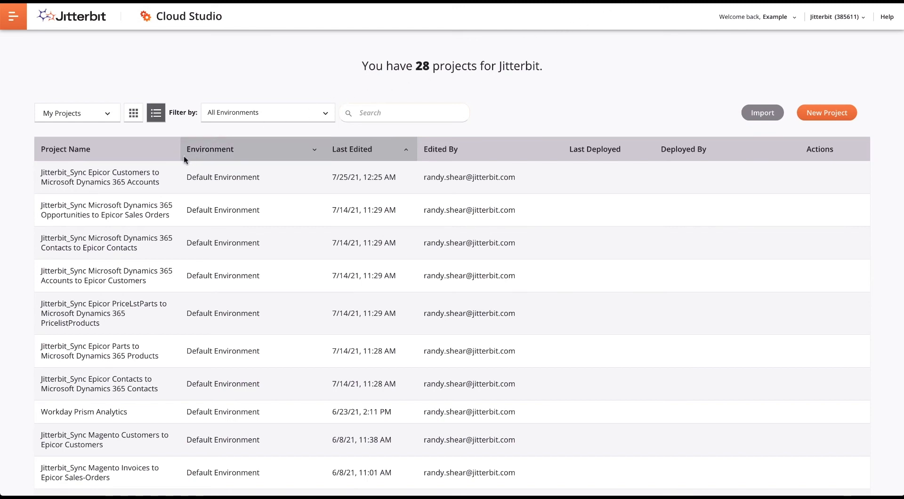
Open the Jitterbit_Sync Epicor Customers to Microsoft Dynamics 365 Accounts project and review its project variables and their documented definitions
click(145, 176)
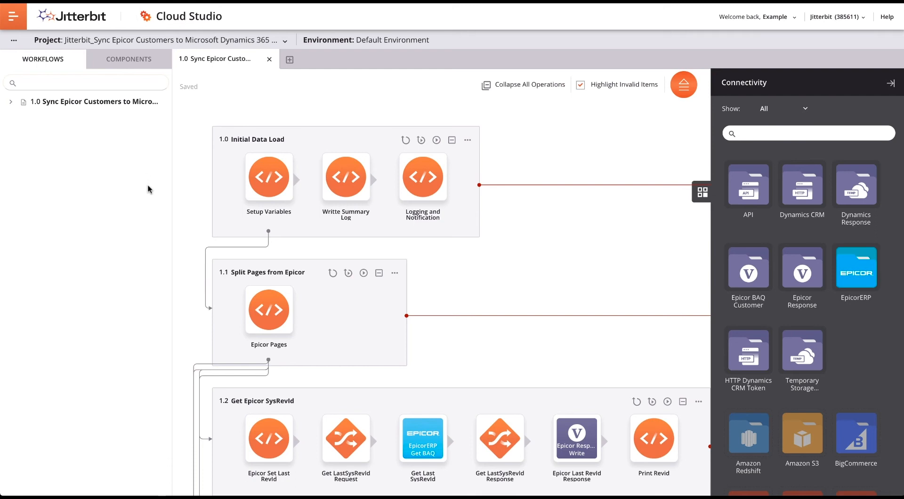
click(13, 44)
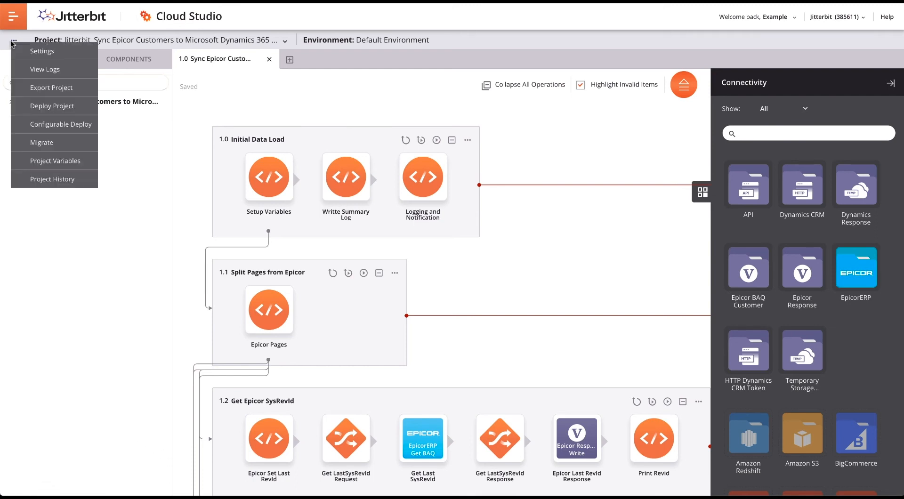
click(53, 162)
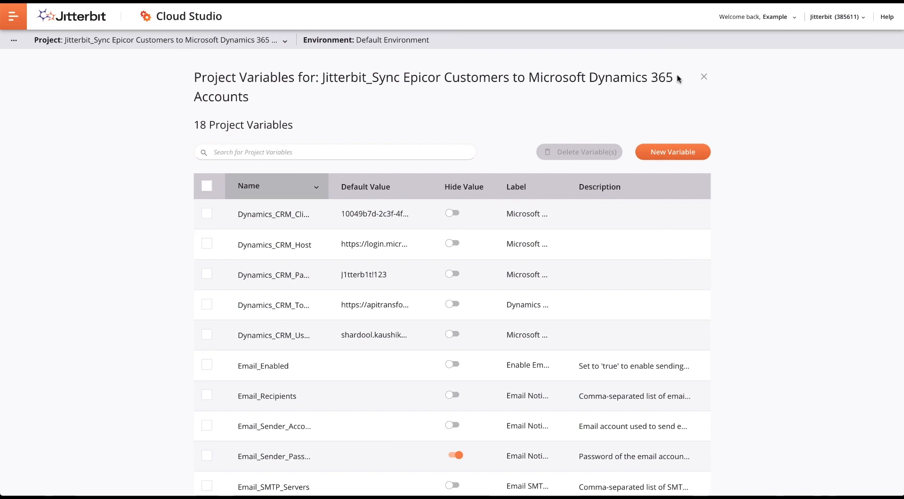
click(705, 79)
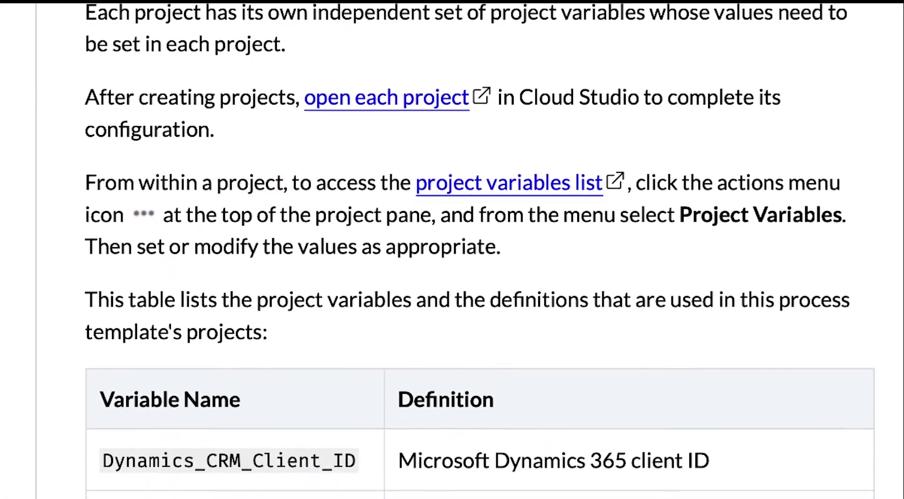
scroll(452, 249, down, 5)
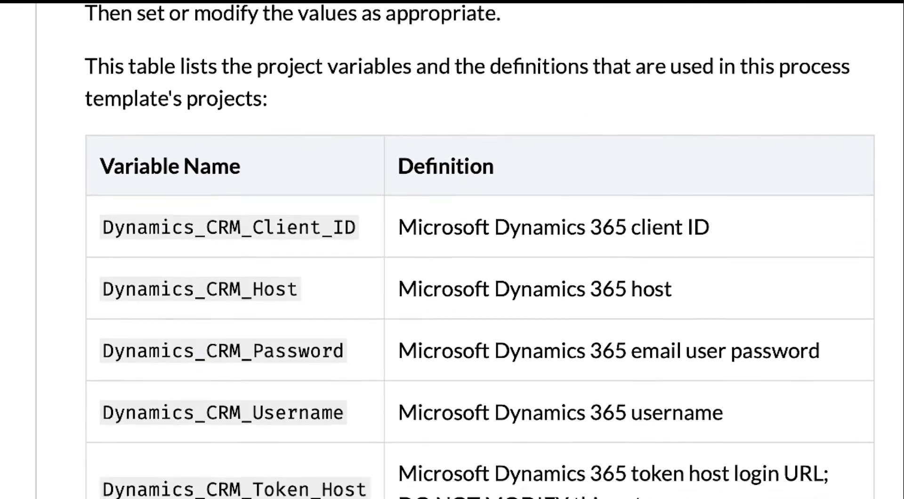
scroll(452, 249, down, 3)
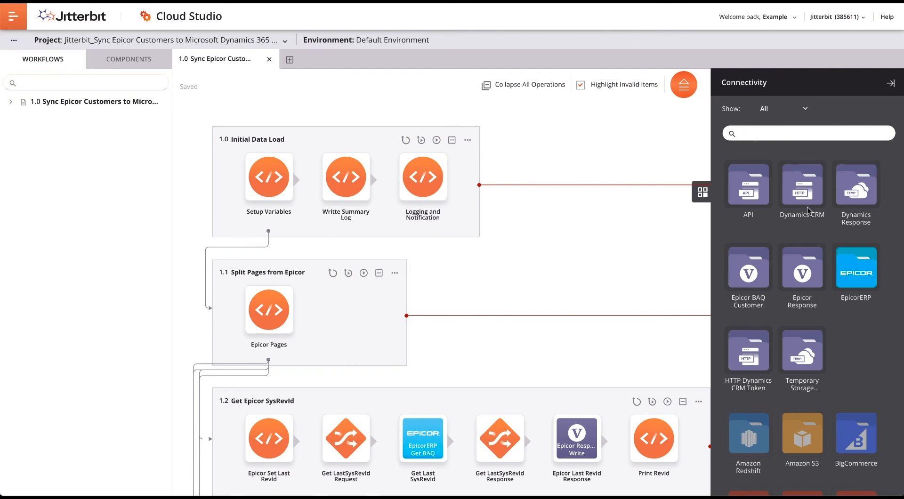
Test the connection of the project's EpicorERP endpoint and close its configuration
click(859, 259)
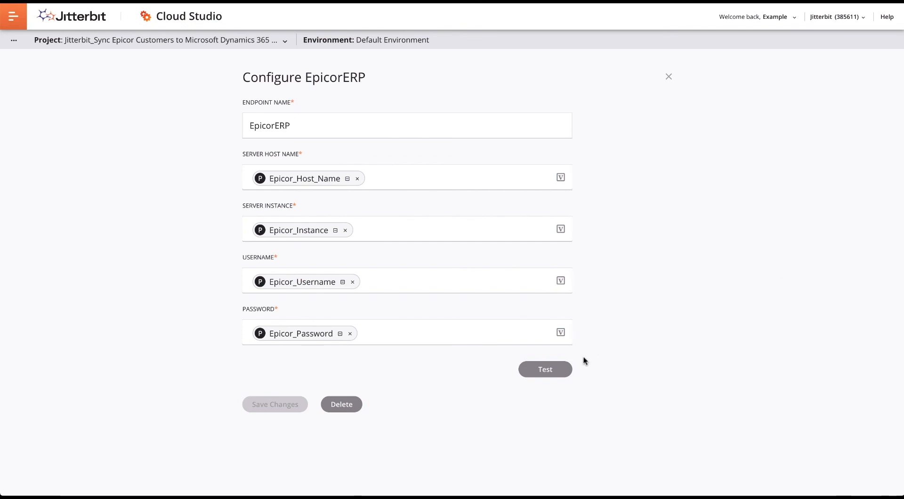
click(543, 371)
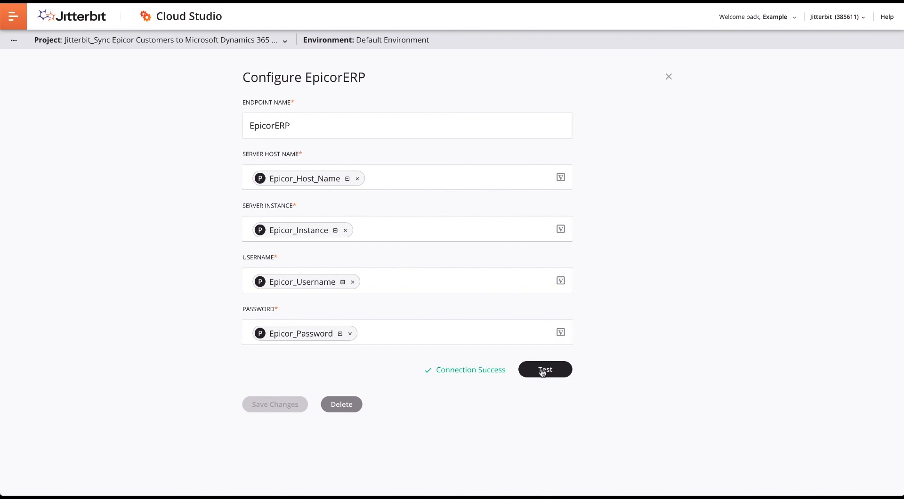
click(669, 77)
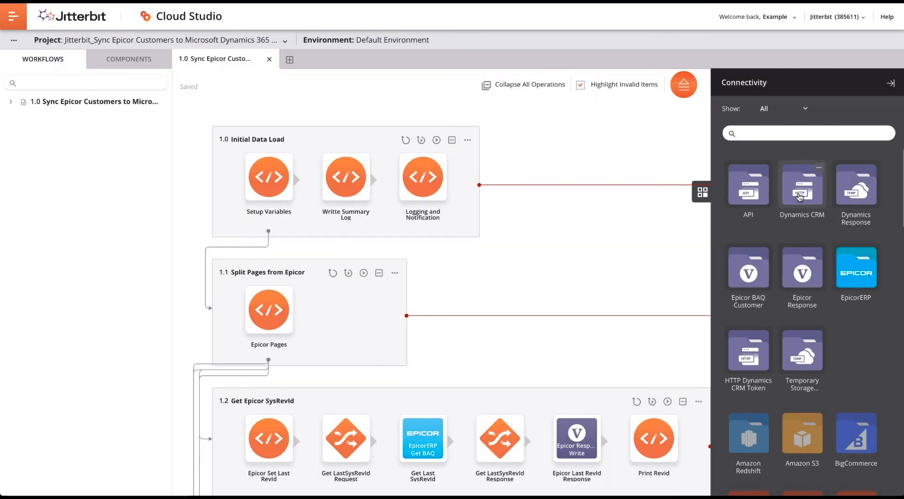
Test the connection of the Dynamics CRM endpoint and return to the workflow
click(799, 197)
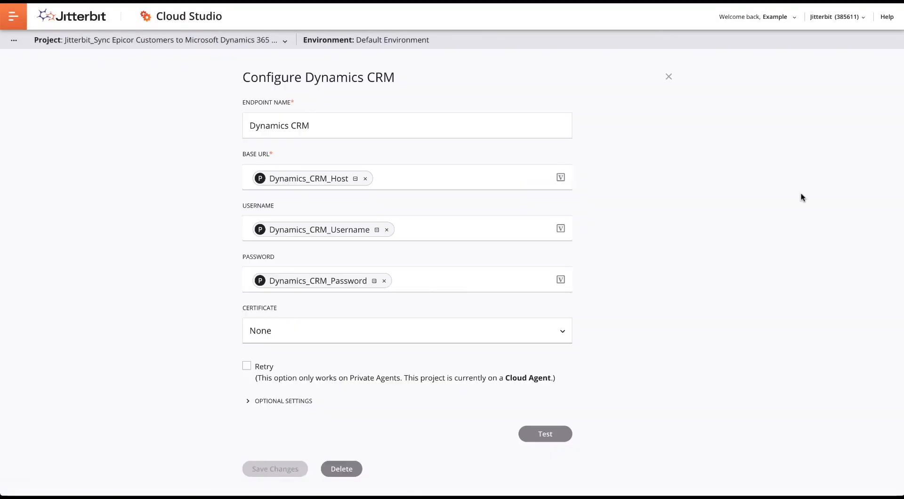
click(550, 432)
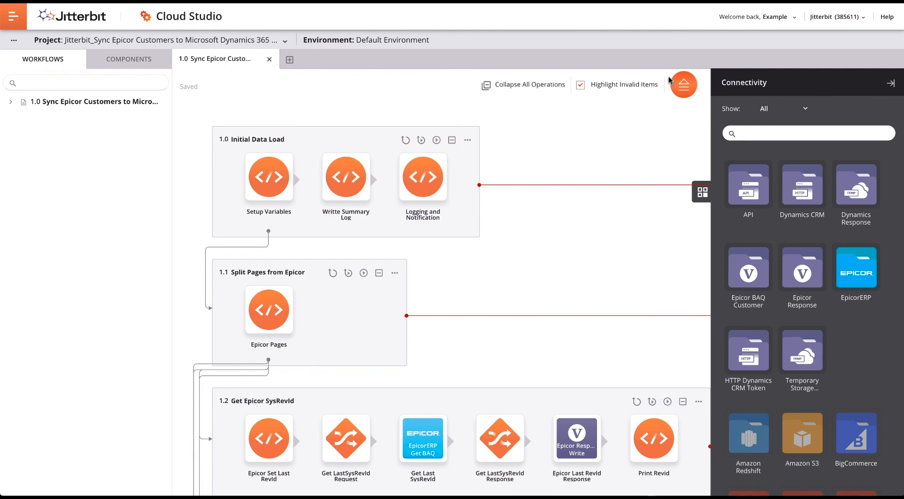
Open the deployment options for the 1.0 Initial Data Load operation
click(469, 140)
mouse_move(503, 223)
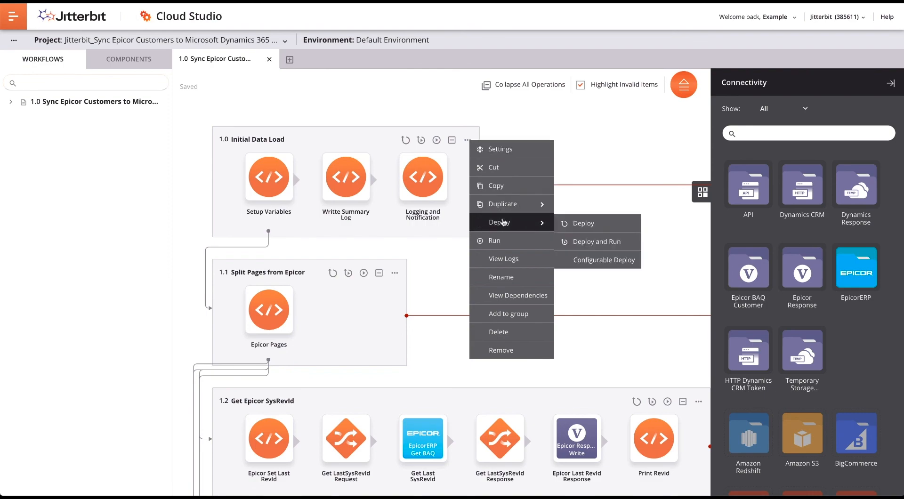